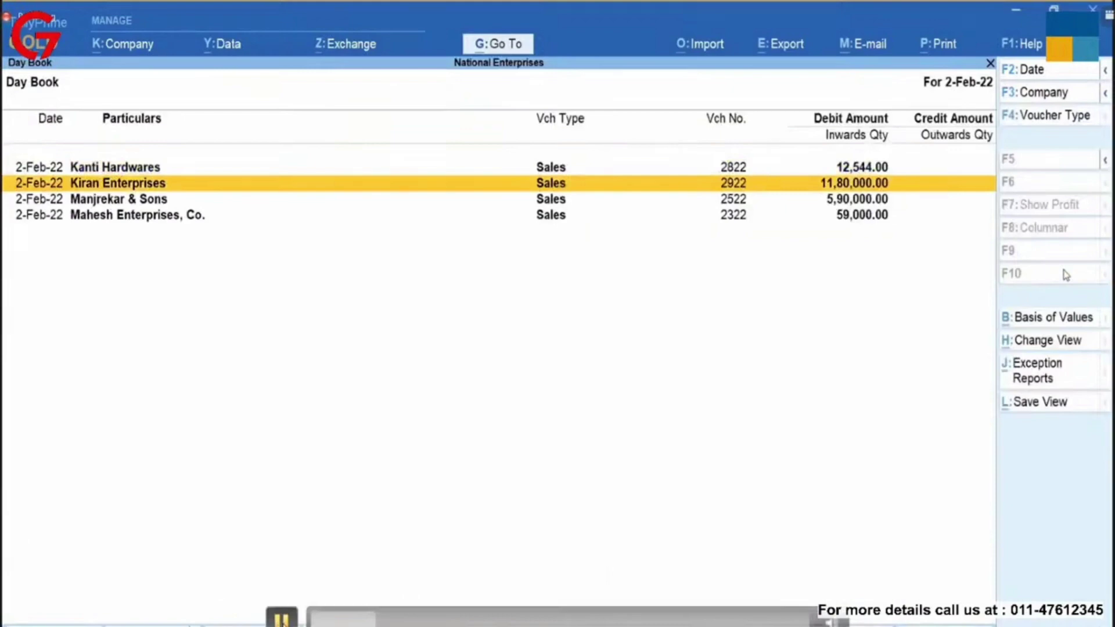
# Open the Kiran Enterprises sales voucher from the Day Book and start exporting the current voucher.
pyautogui.press('Return')
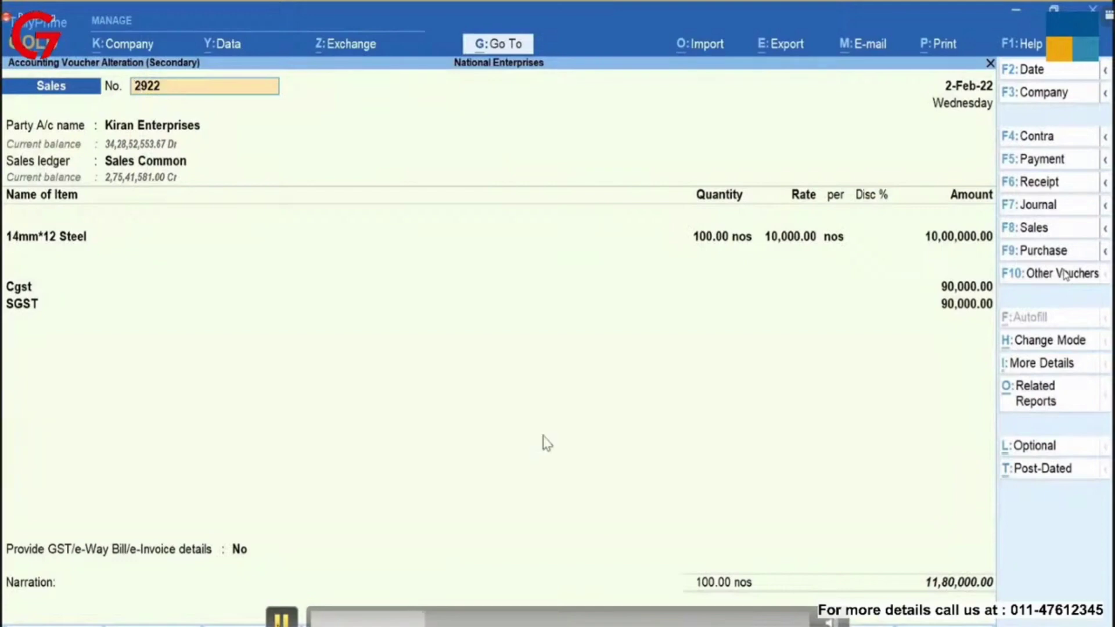
pyautogui.click(797, 48)
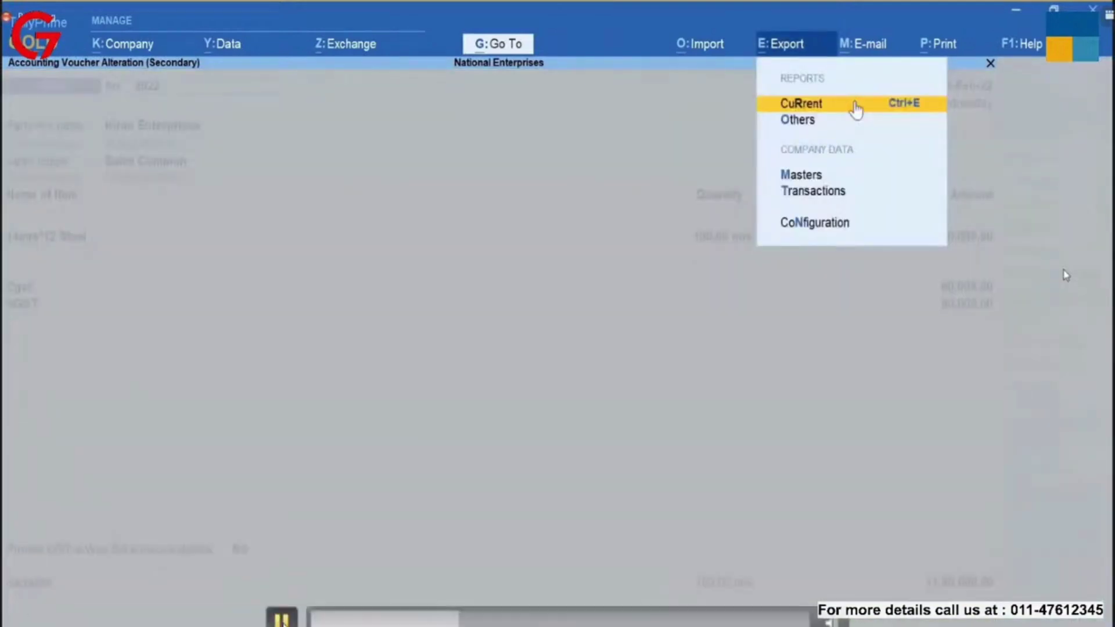
pyautogui.click(856, 110)
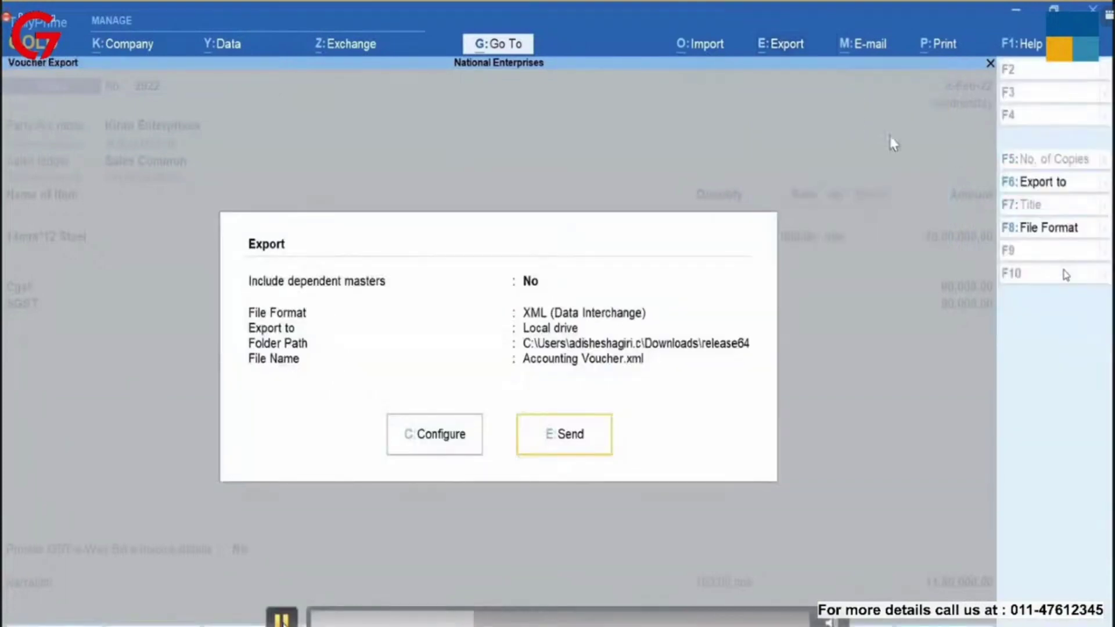
# Change the voucher's export file format to PDF (Read-only document).
pyautogui.click(1084, 231)
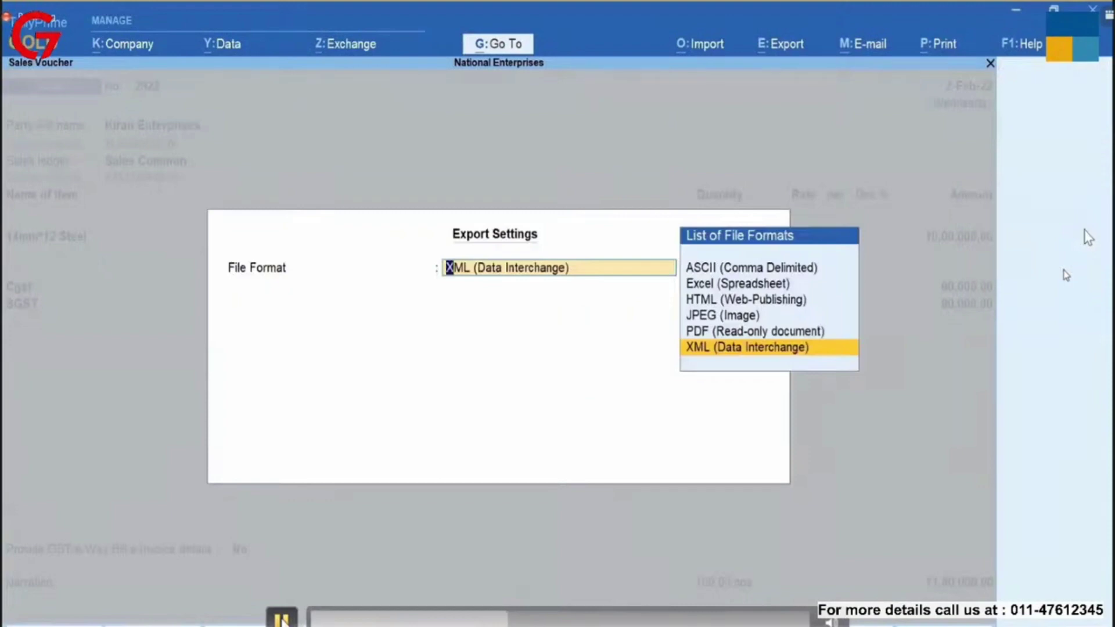
pyautogui.press('Up')
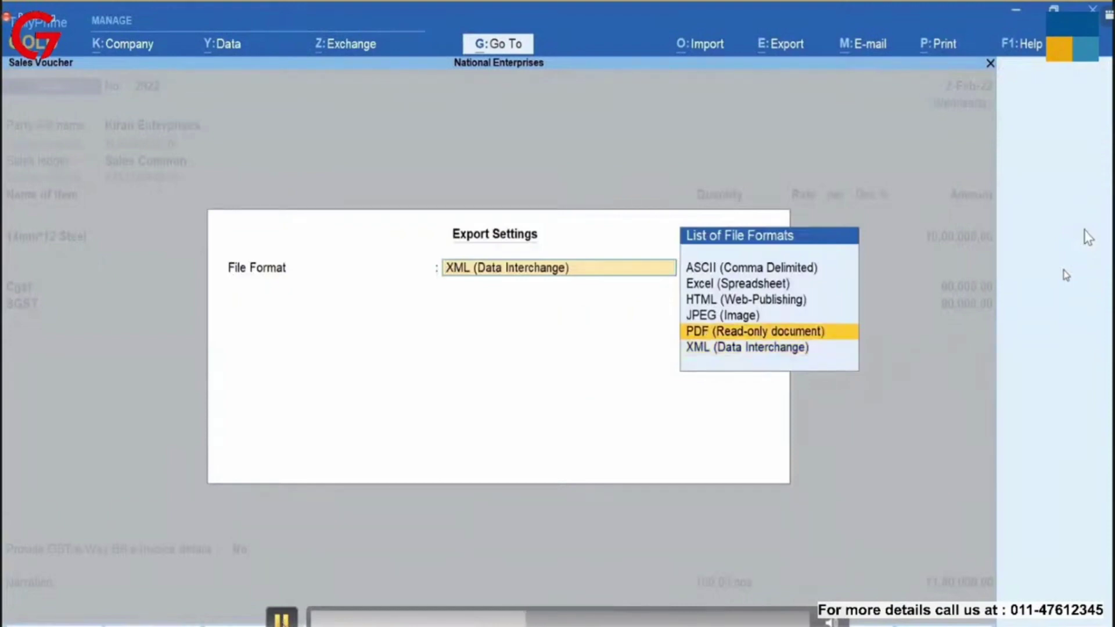
pyautogui.press('Return')
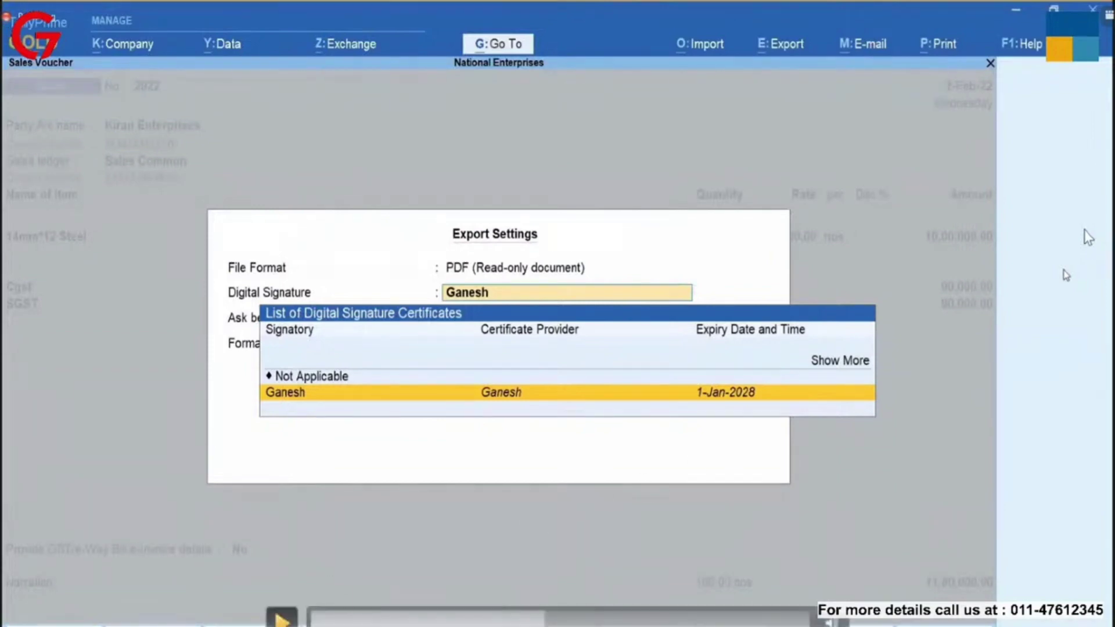
# Use the listed signatory's certificate as the digital signature, with Ask before signing set to Yes and the signature format Only Text.
pyautogui.press('space')
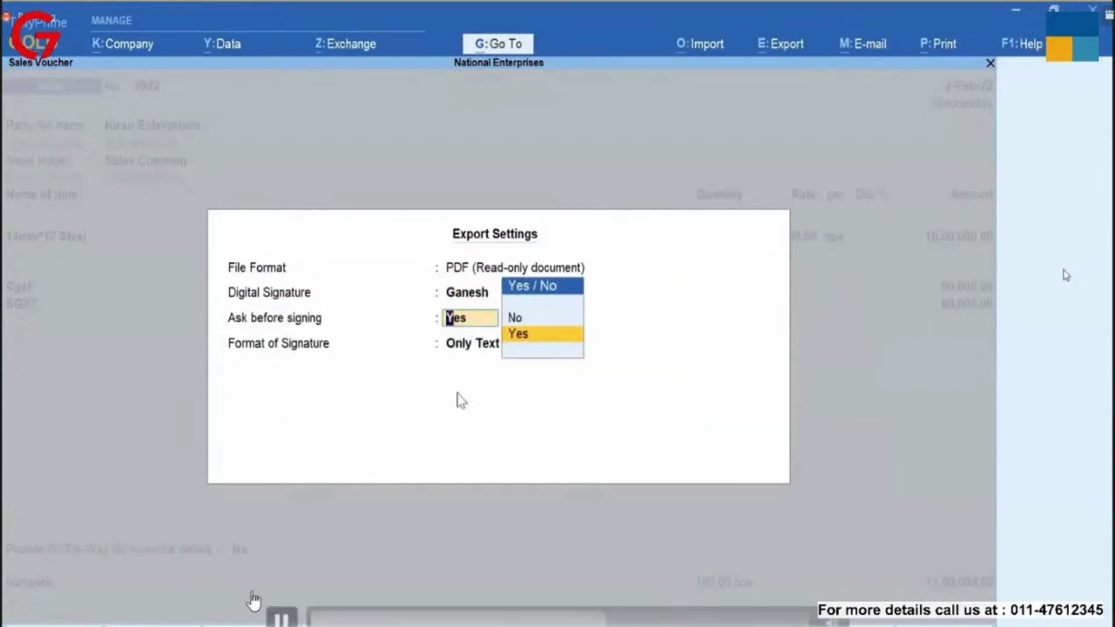
pyautogui.click(281, 618)
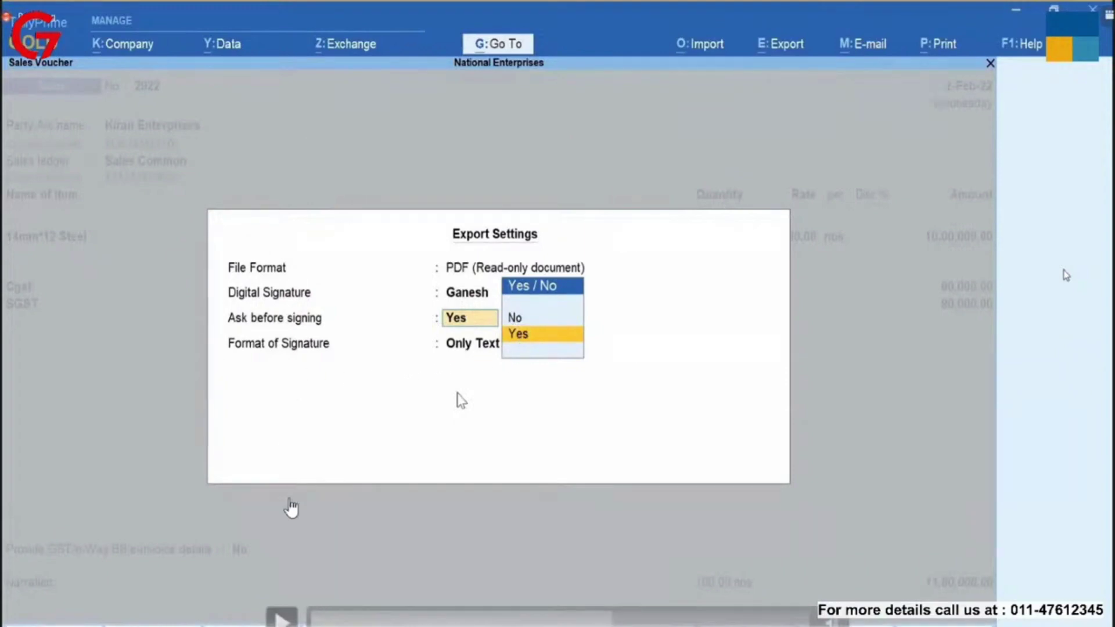
pyautogui.click(283, 619)
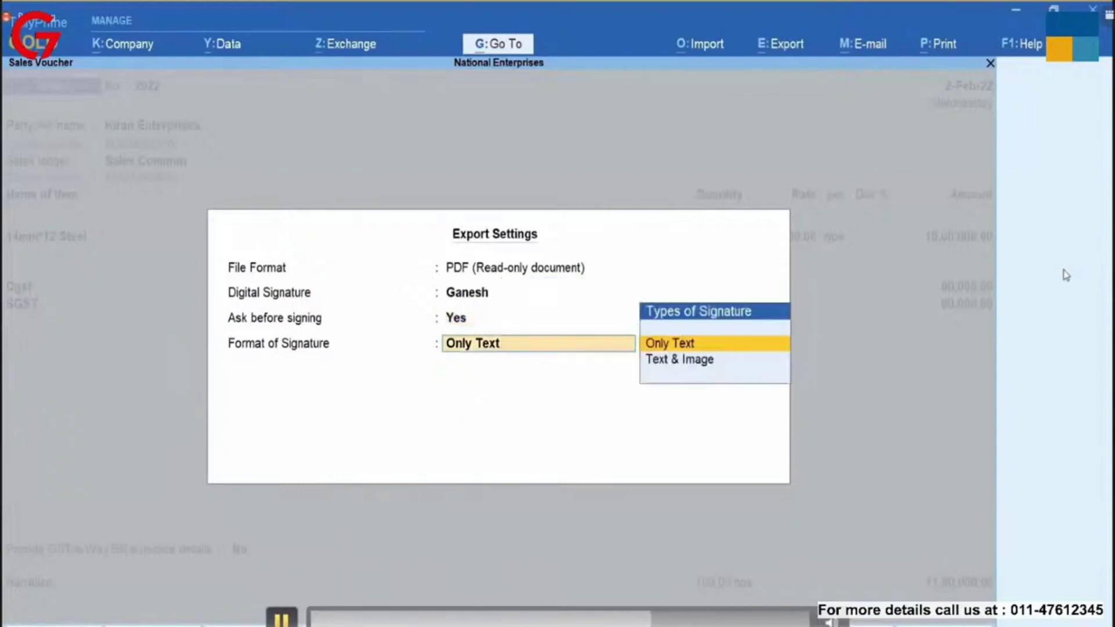
pyautogui.press('space')
pyautogui.press('Return')
# Send the voucher export as a digitally signed PDF, agreeing to add the signature and entering the user PIN.
pyautogui.click(604, 452)
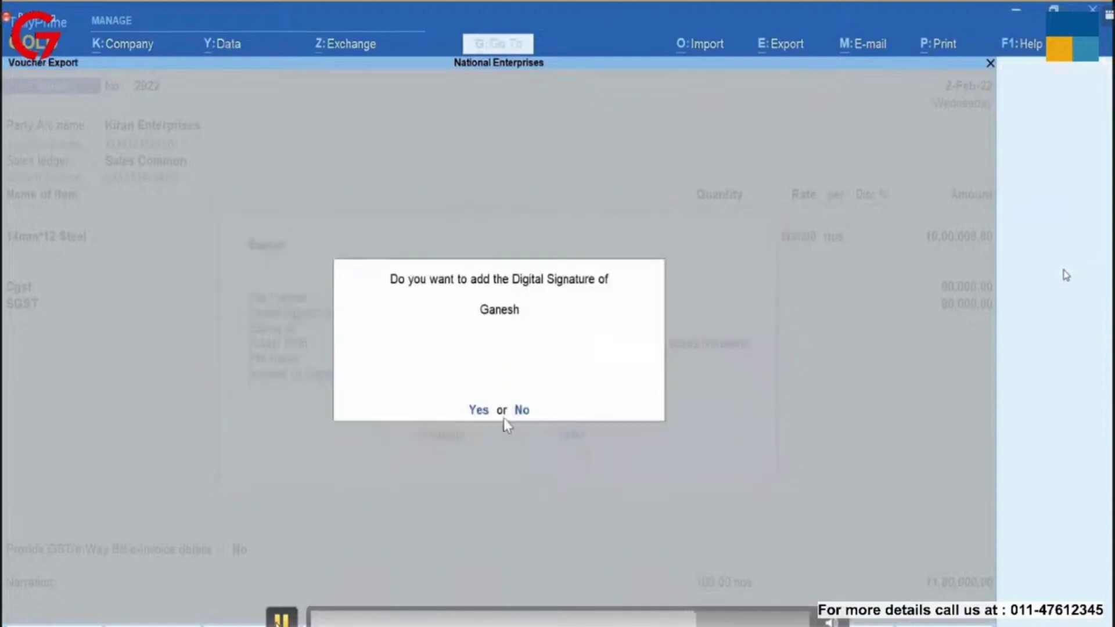
pyautogui.press('y')
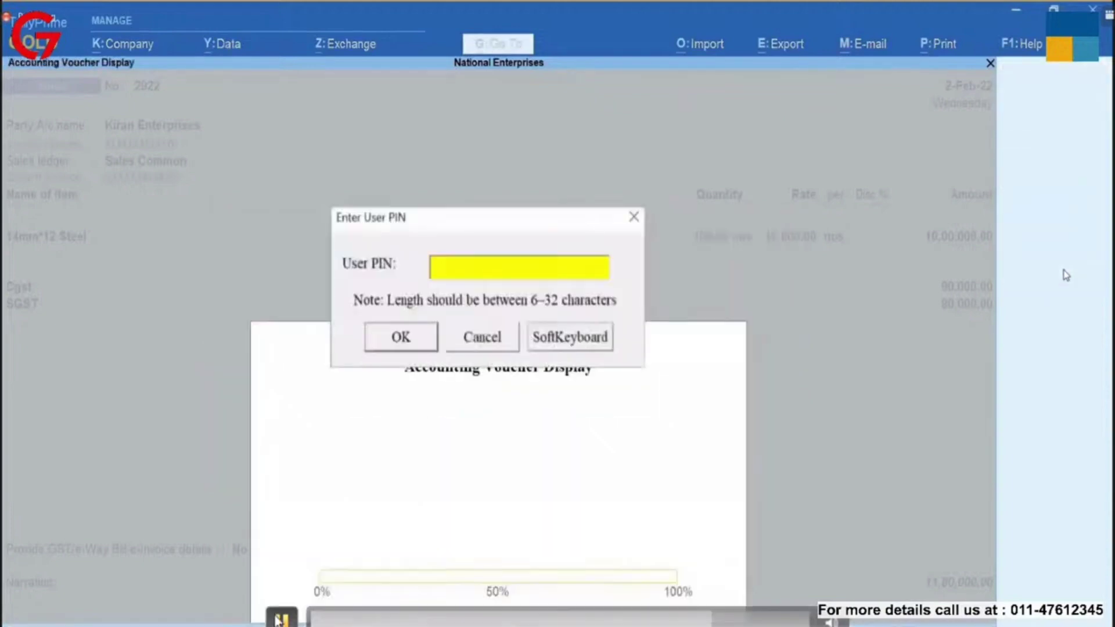
pyautogui.click(277, 620)
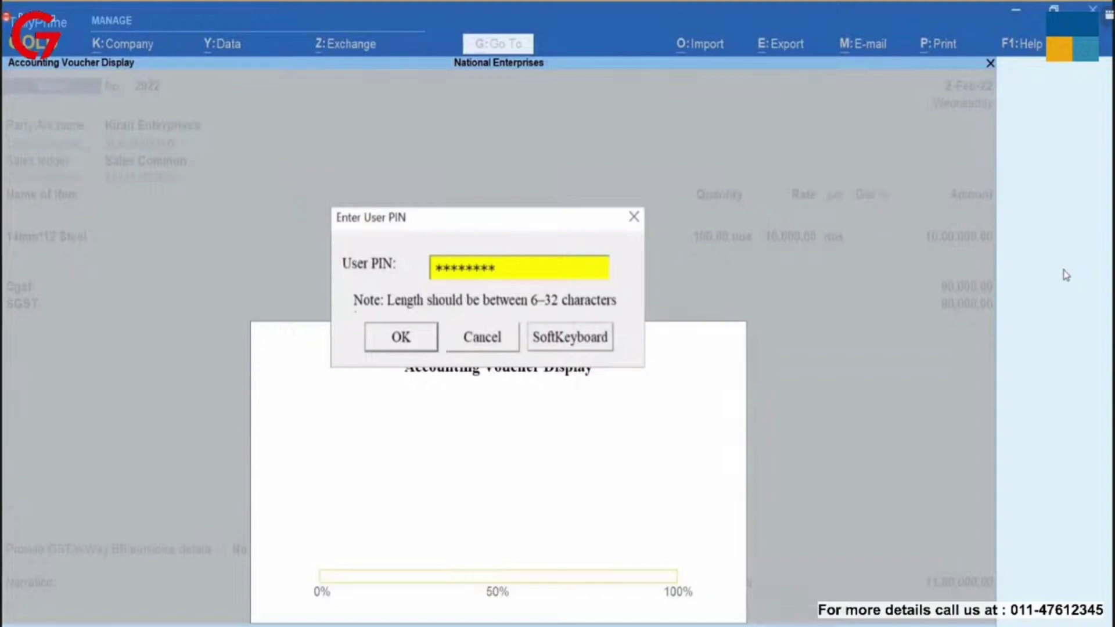
pyautogui.press('Return')
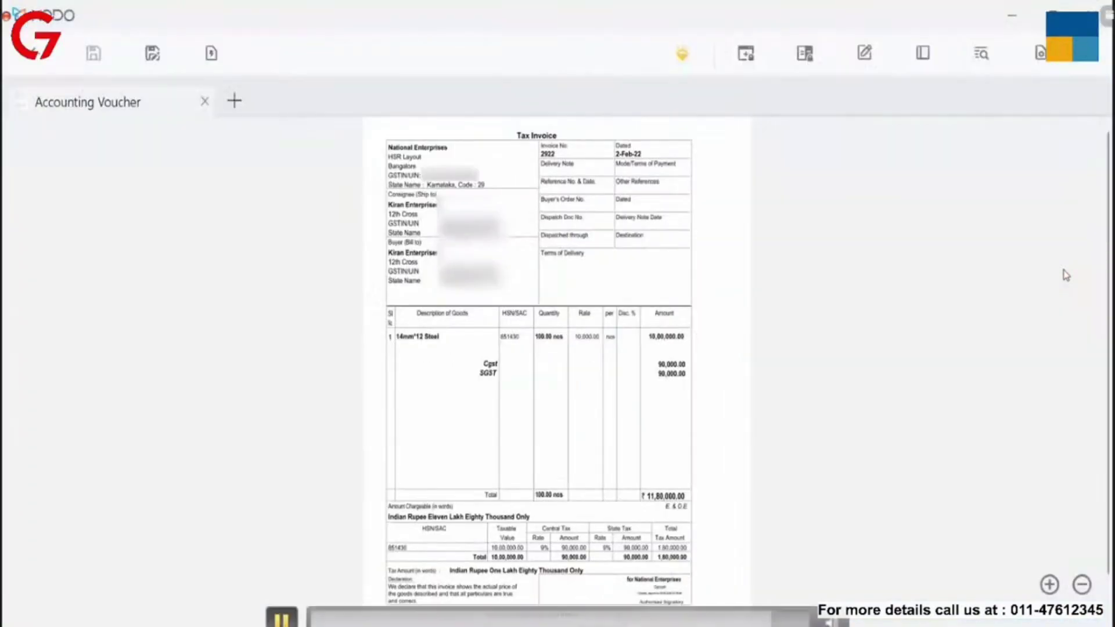
pyautogui.click(281, 621)
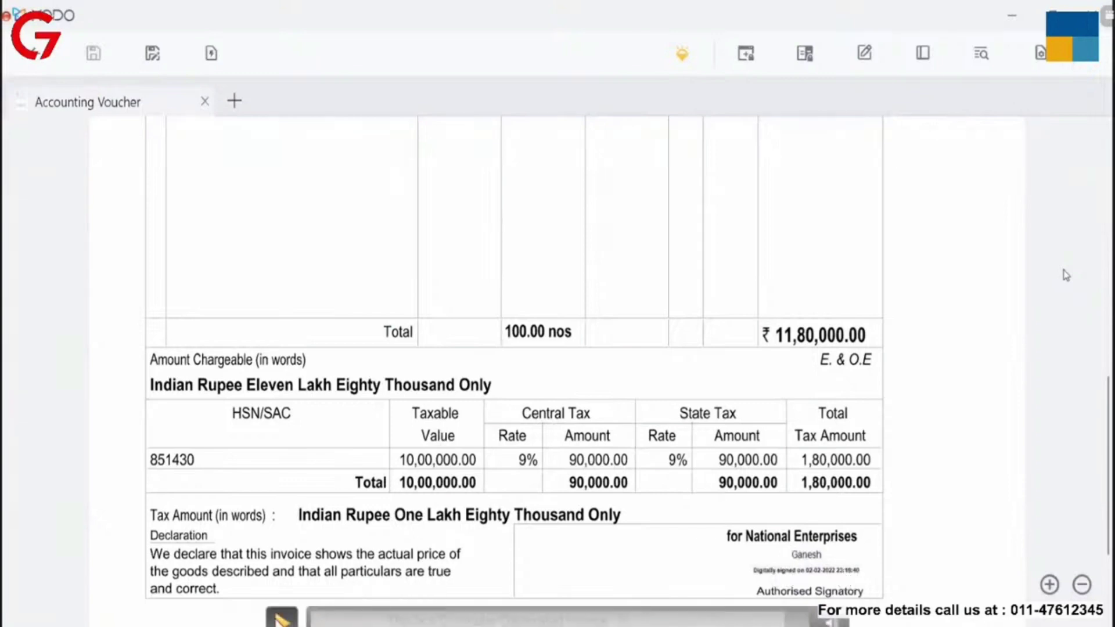
pyautogui.press('space')
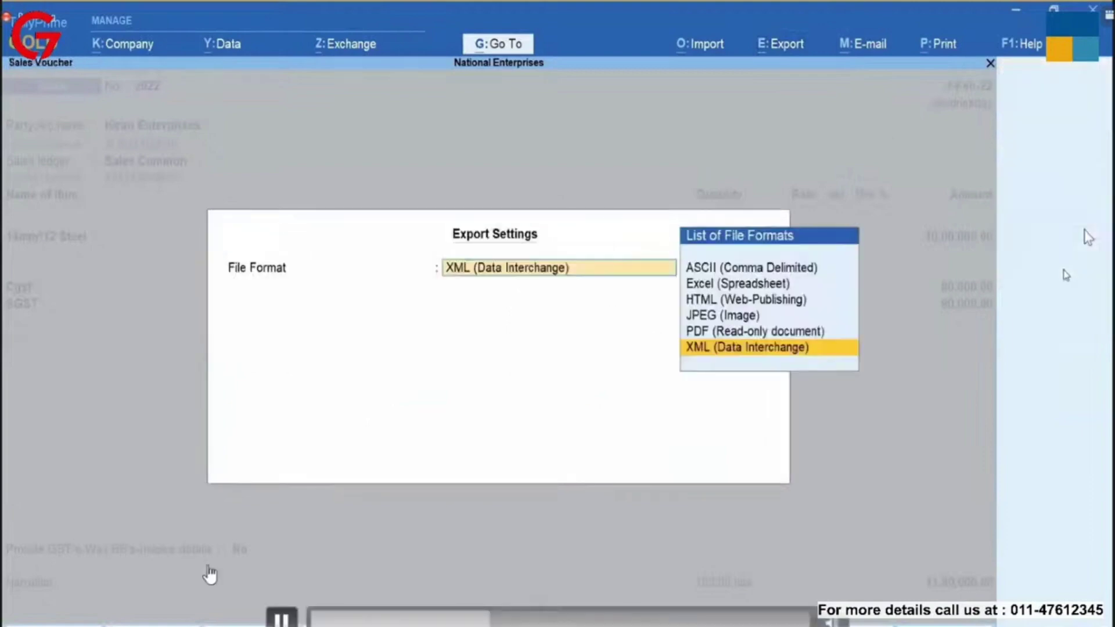
pyautogui.press('space')
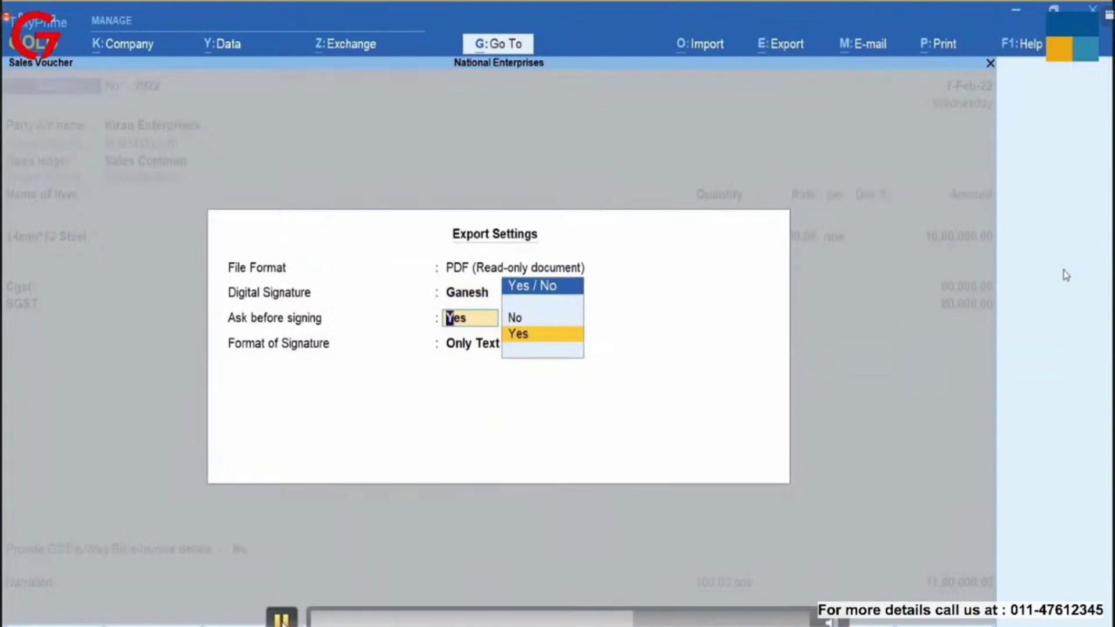
# Accept Yes for Ask before signing and Only Text as the signature format, and send the PDF export with the signature.
pyautogui.press('Return')
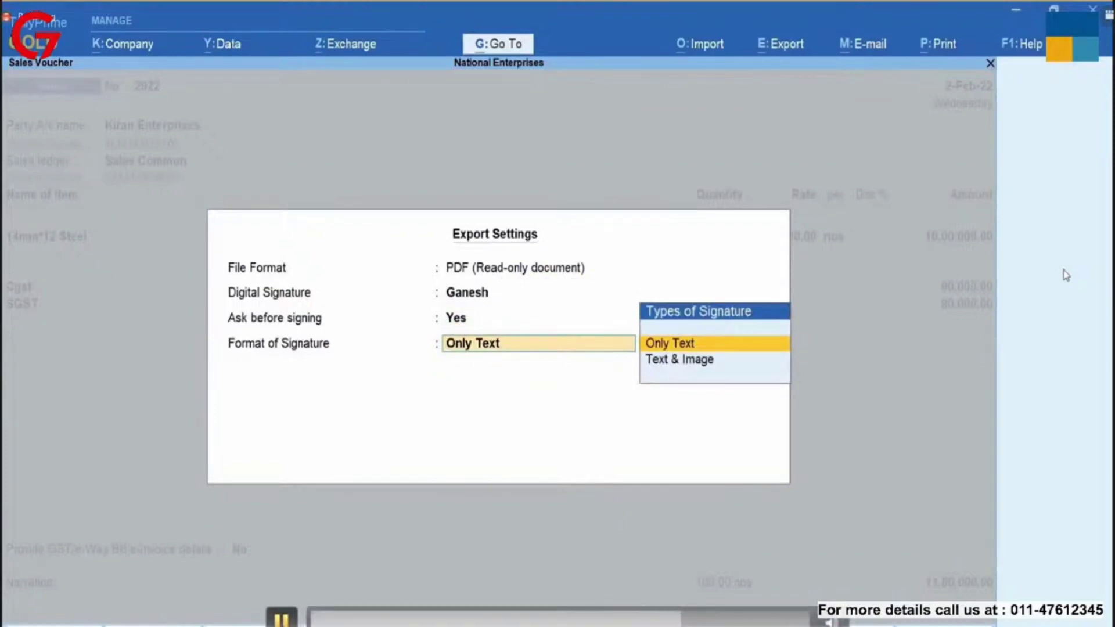
pyautogui.press('Return')
pyautogui.click(608, 454)
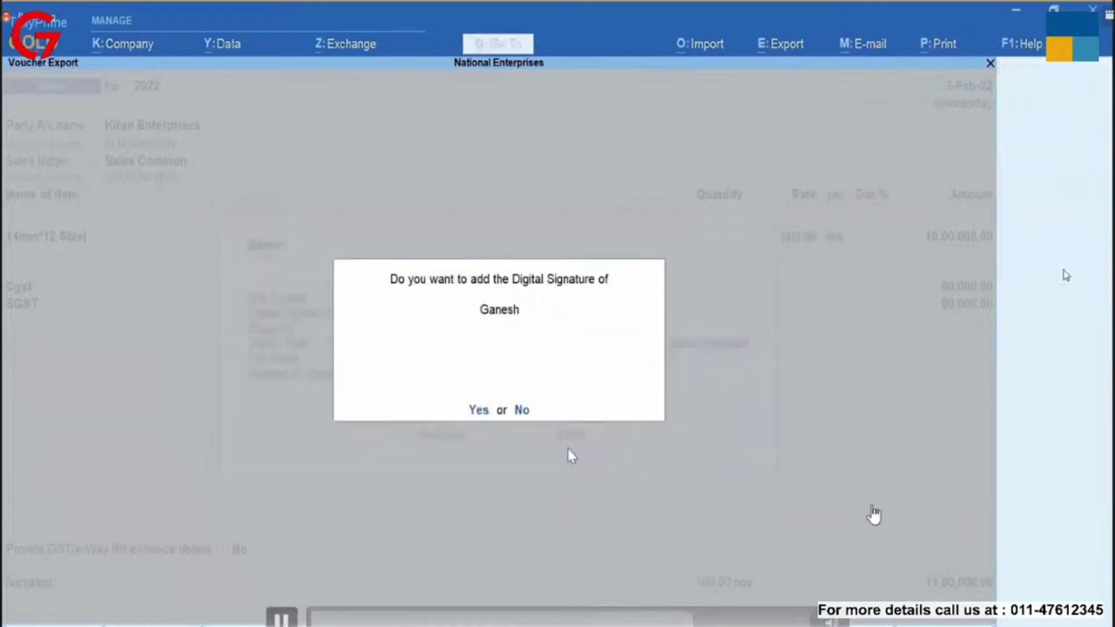
pyautogui.press('Return')
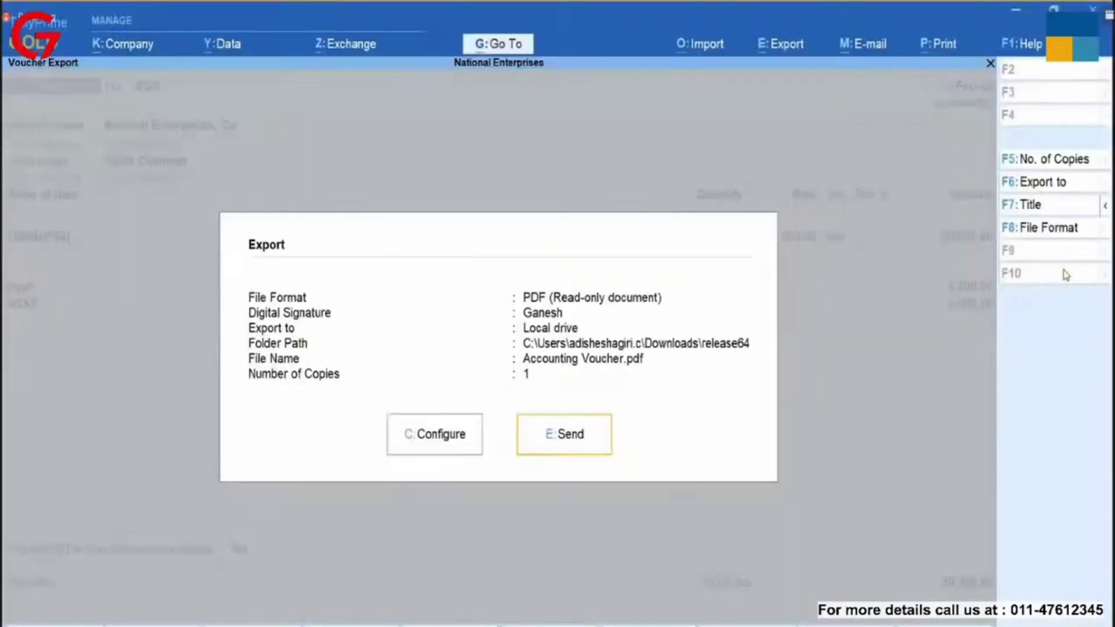
pyautogui.click(509, 619)
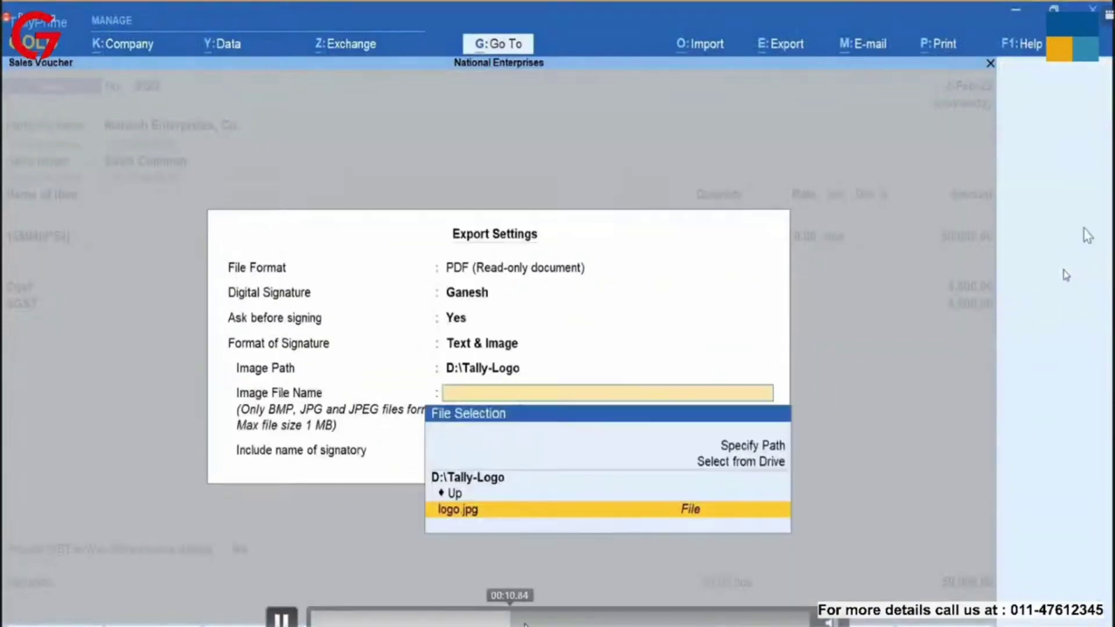
pyautogui.click(474, 619)
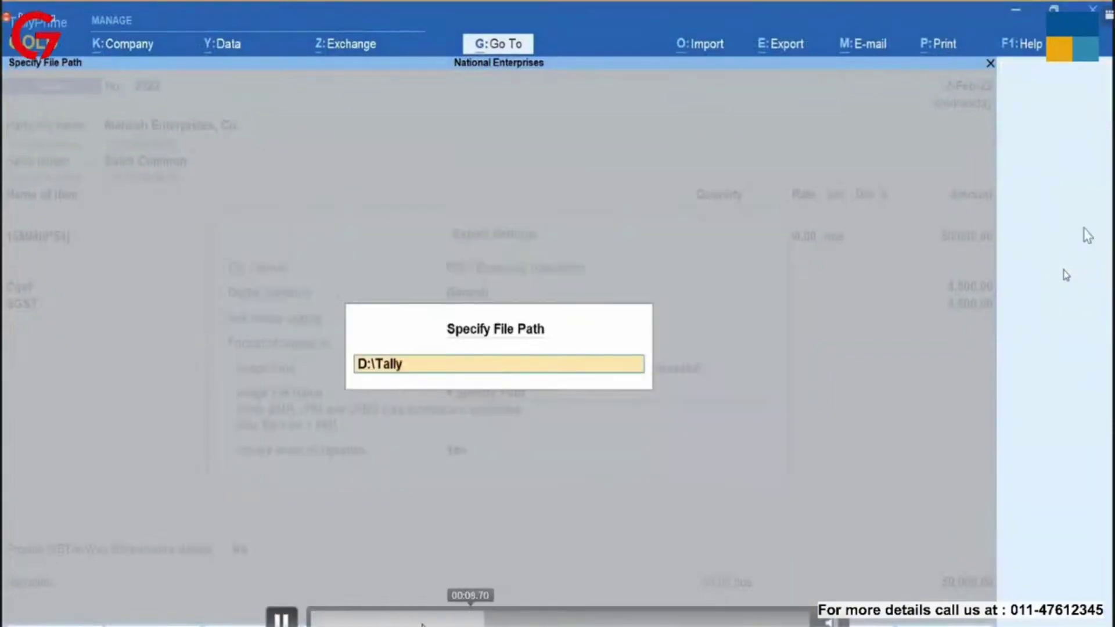
pyautogui.click(423, 619)
pyautogui.click(401, 619)
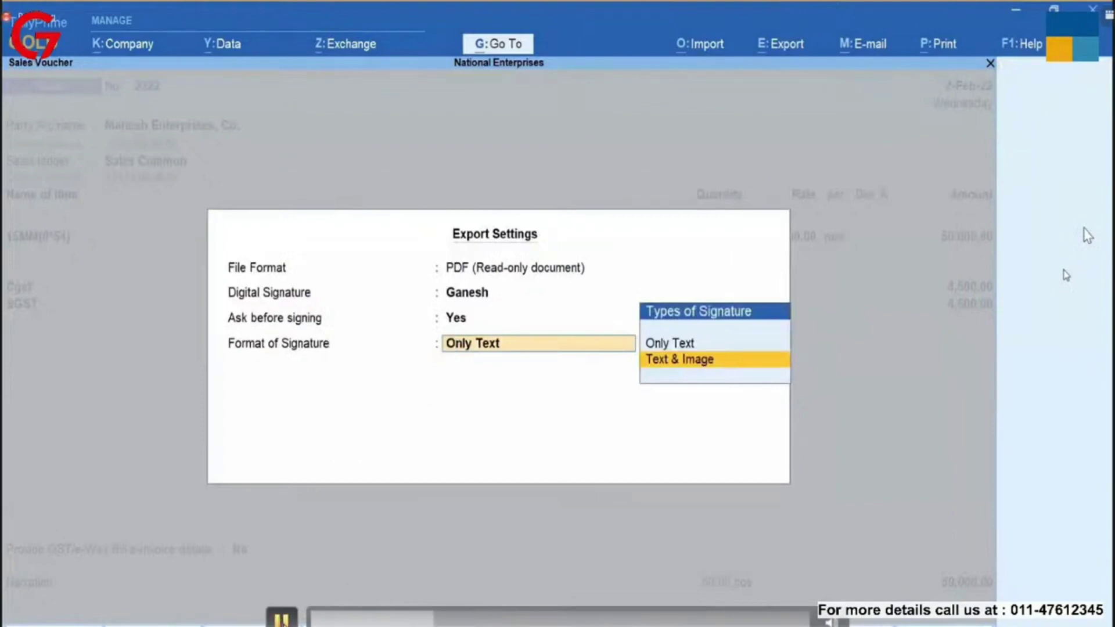
pyautogui.click(282, 619)
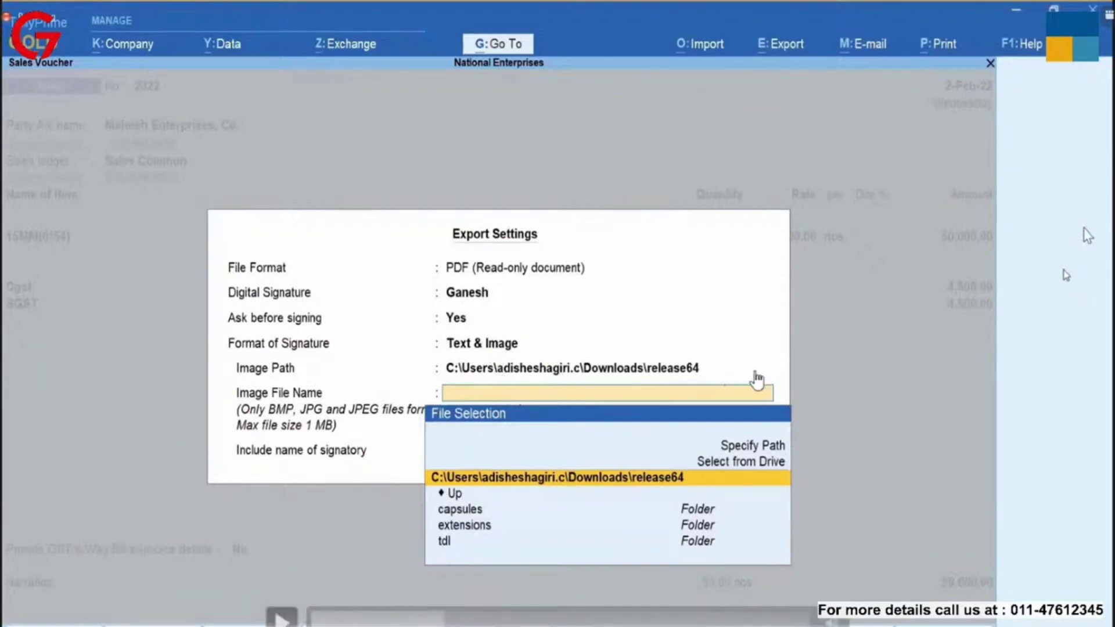
pyautogui.click(281, 618)
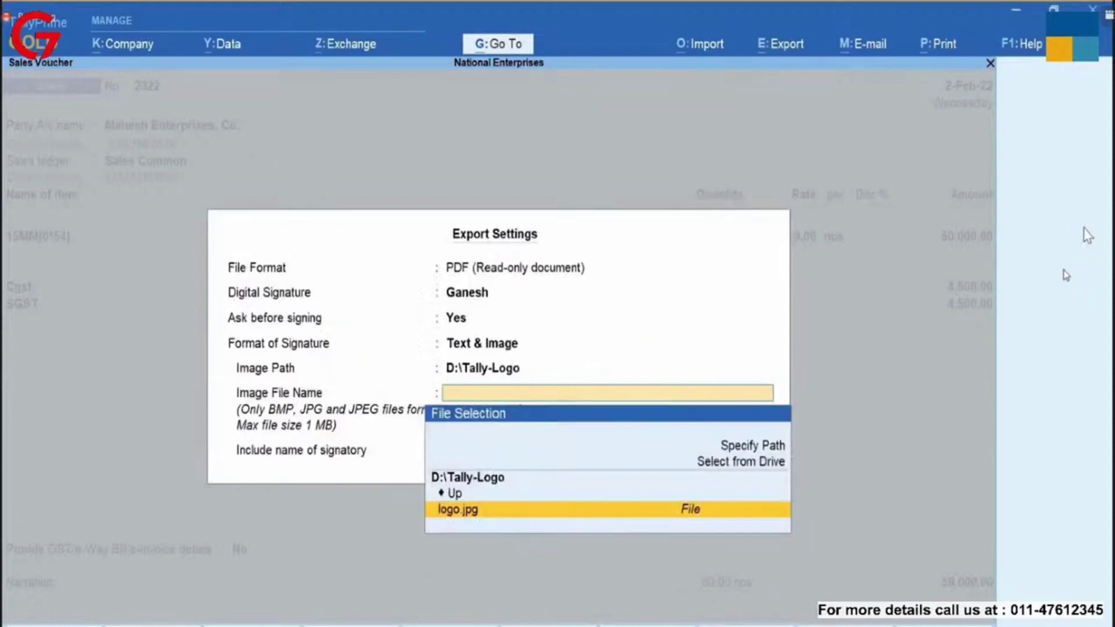
pyautogui.moveTo(287, 610)
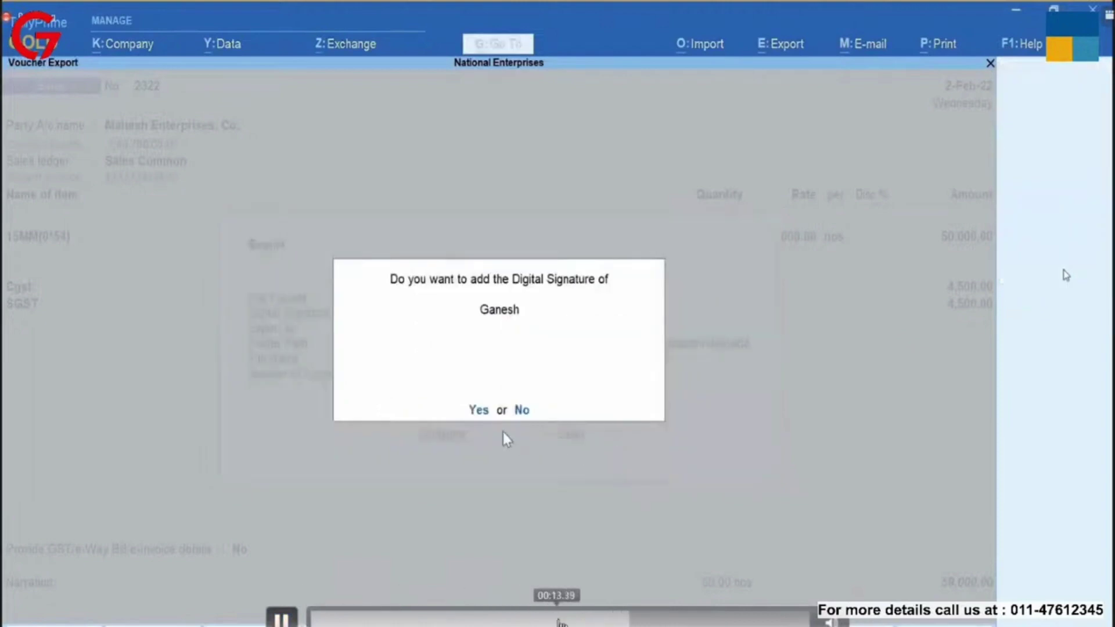
pyautogui.click(558, 622)
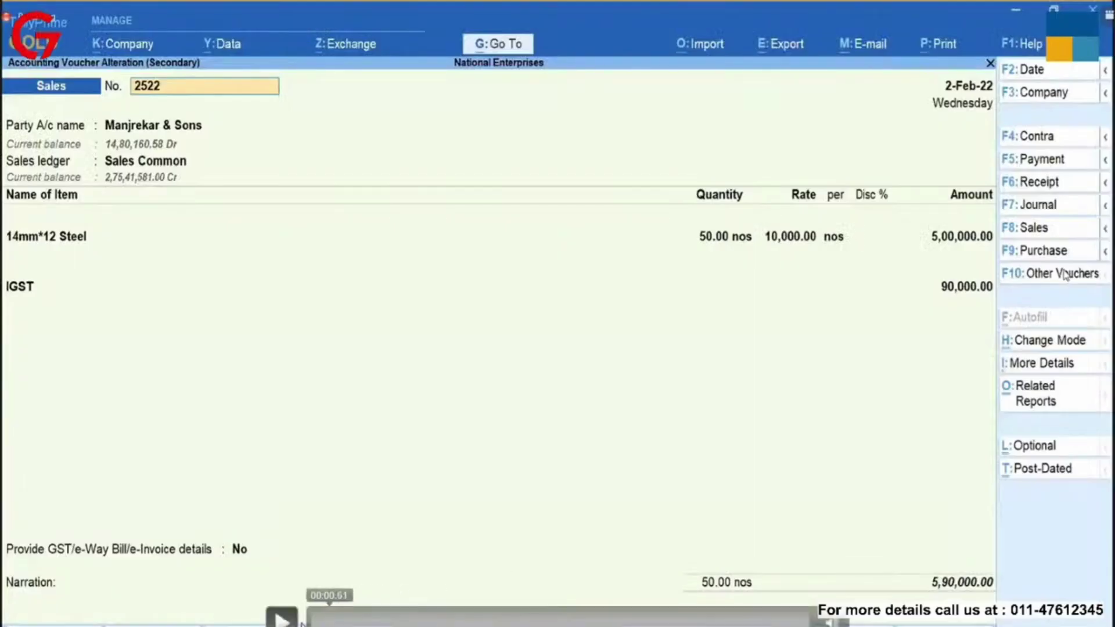
pyautogui.click(299, 621)
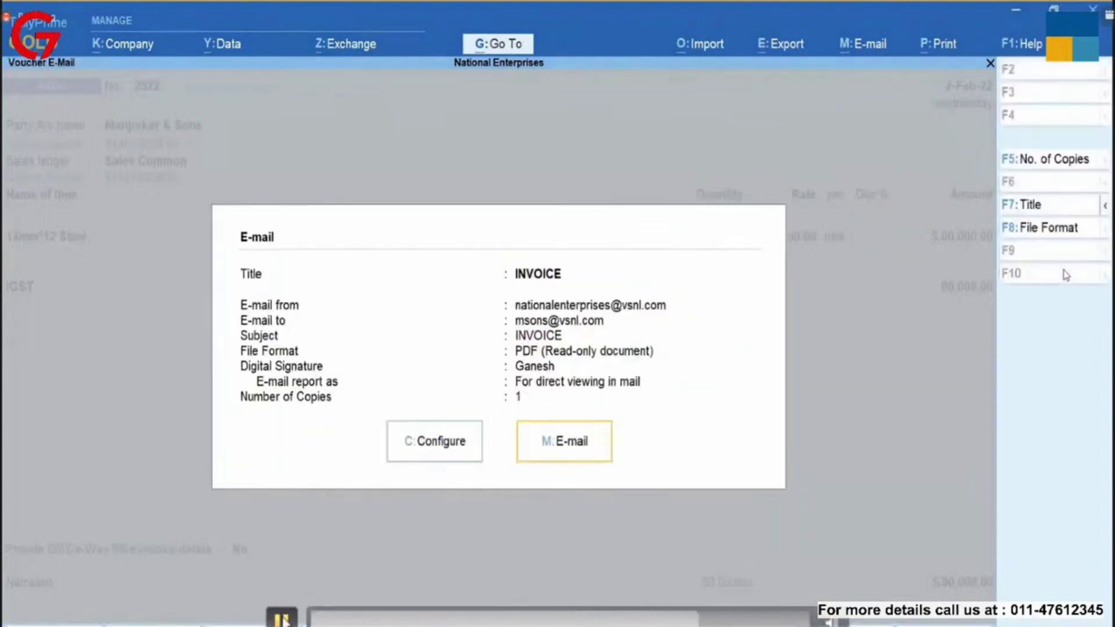
pyautogui.click(684, 614)
pyautogui.press('space')
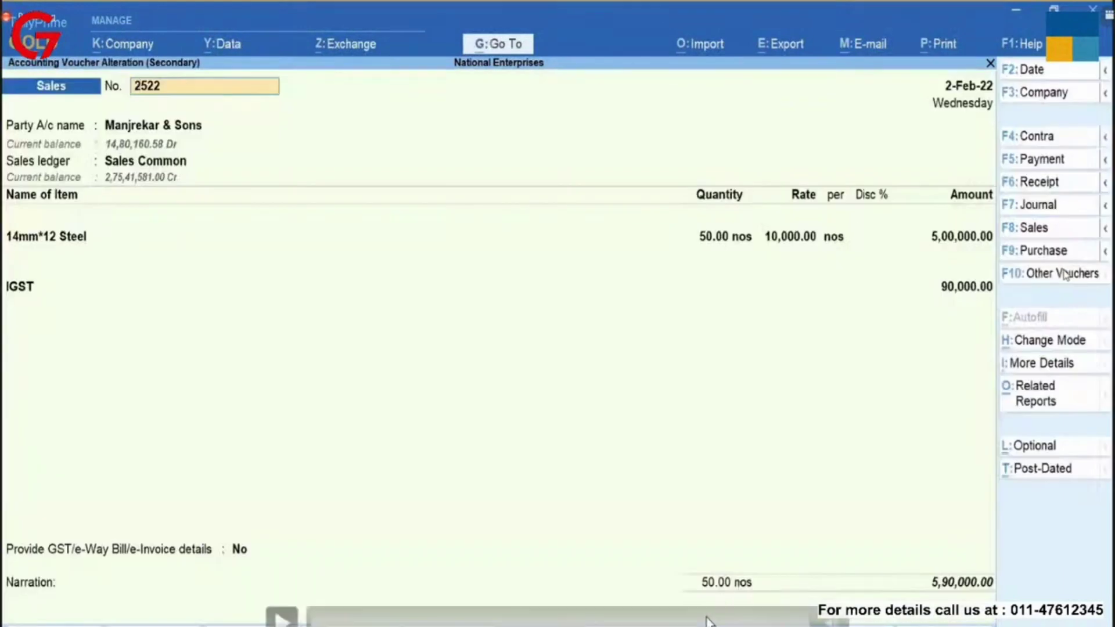
pyautogui.click(708, 617)
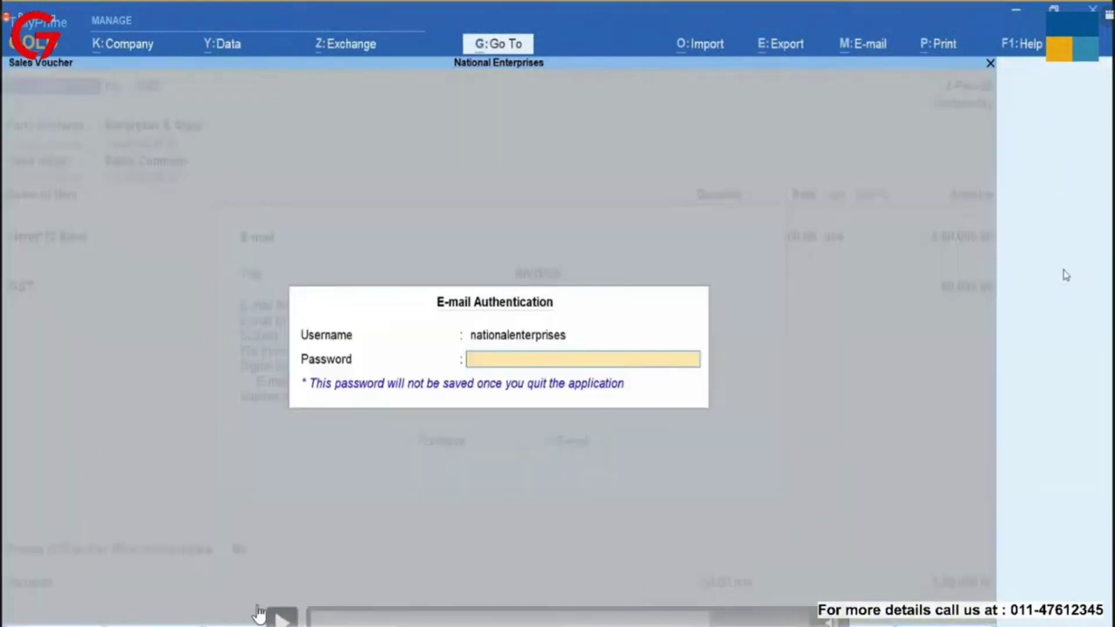
pyautogui.press('space')
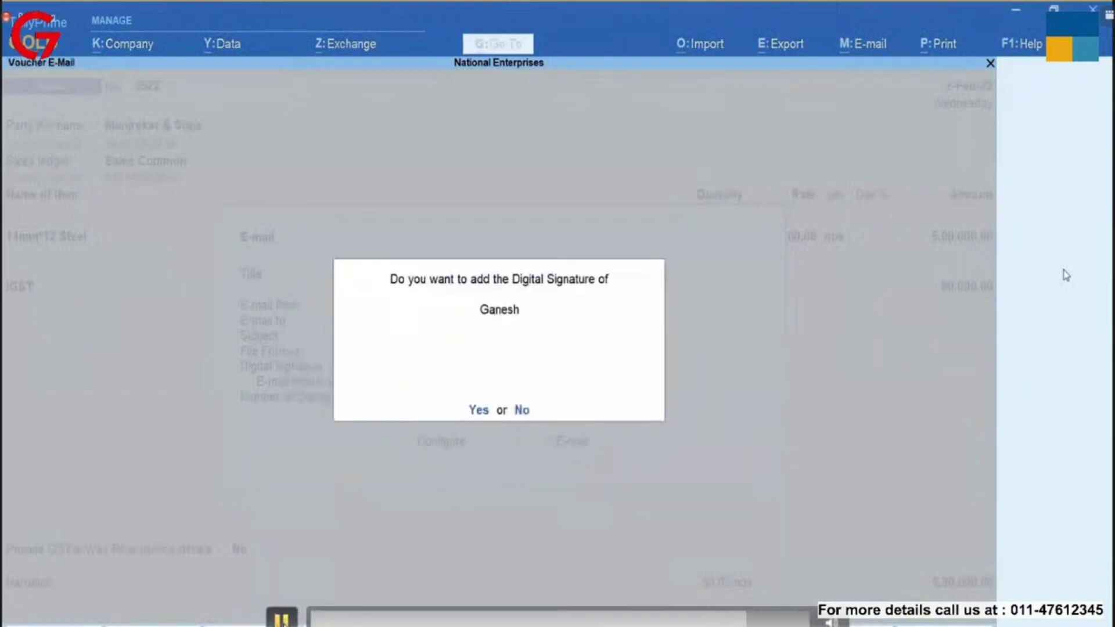
pyautogui.press('space')
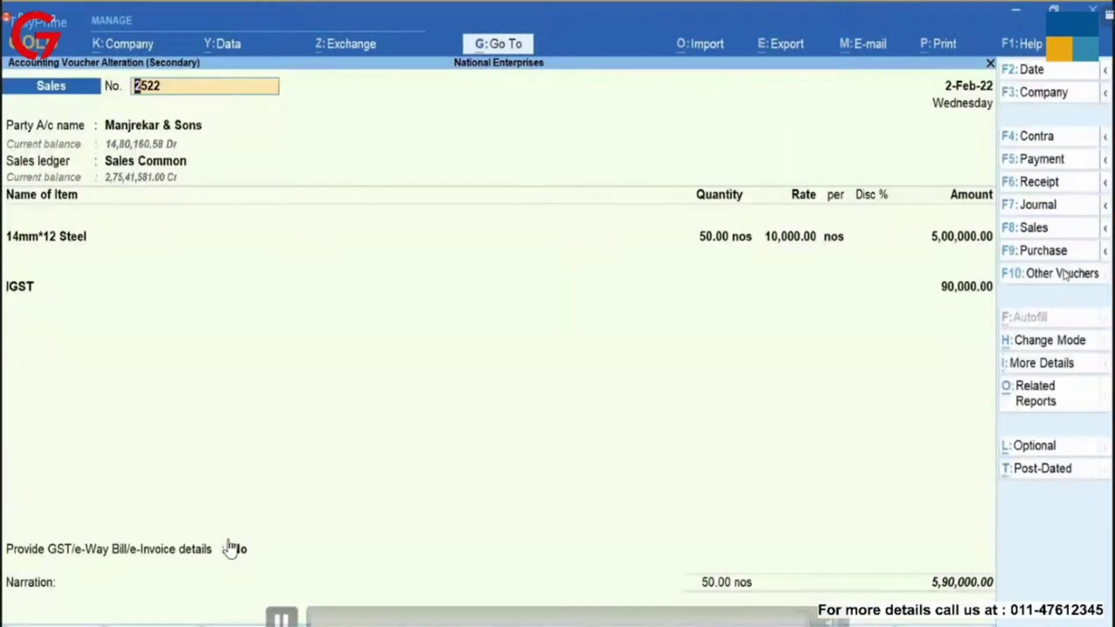
pyautogui.click(231, 549)
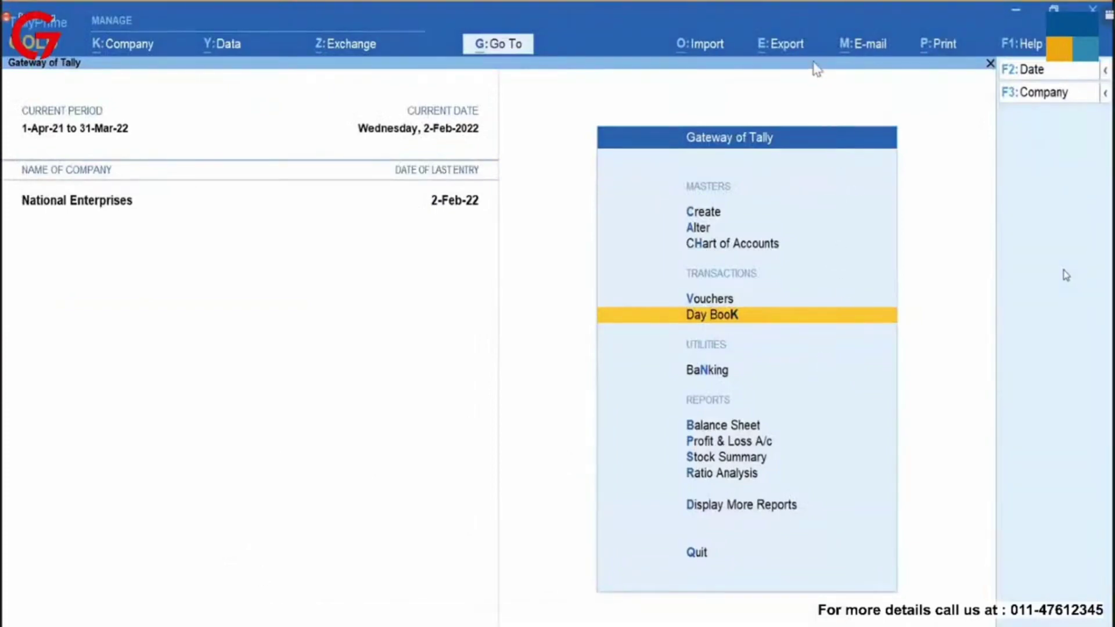
# Start an export of other reports from the Gateway of Tally and choose the Multi-Voucher report.
pyautogui.click(804, 46)
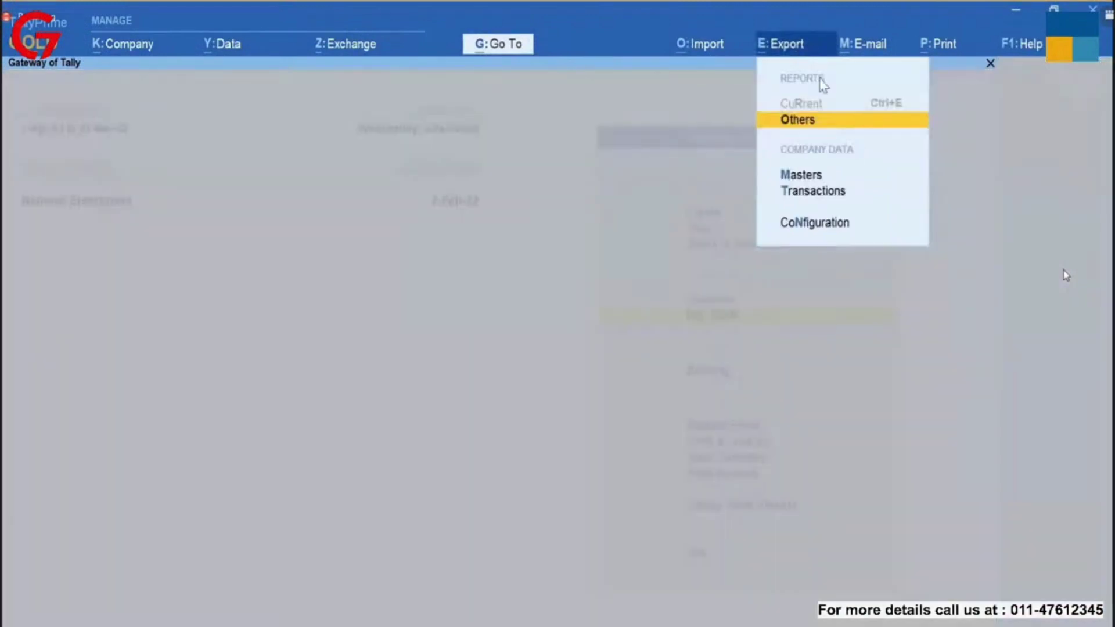
pyautogui.click(834, 122)
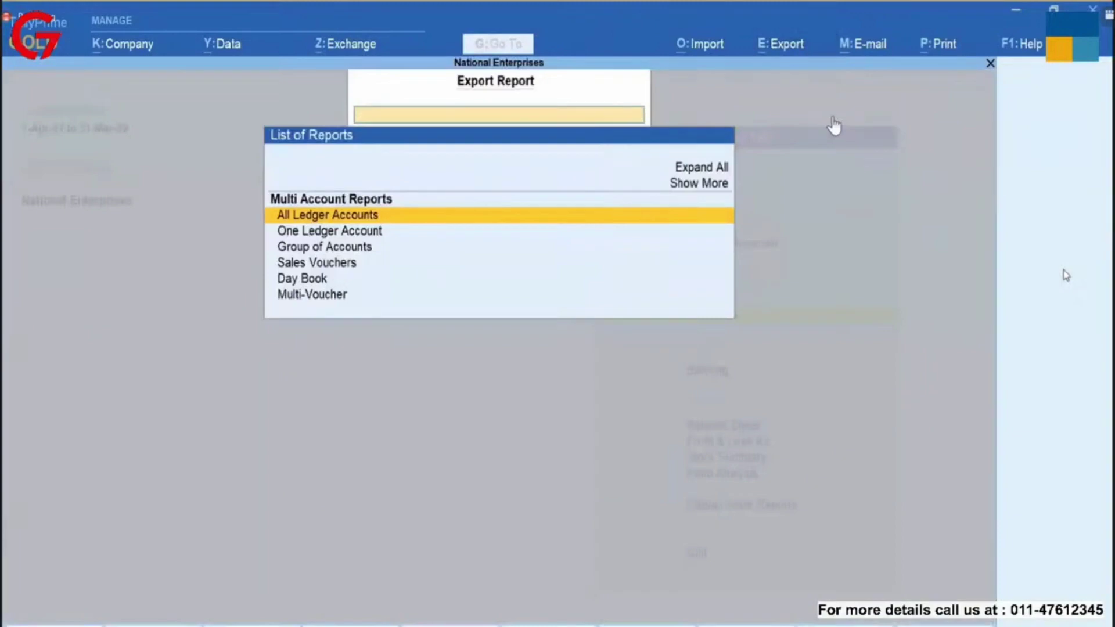
pyautogui.press('Down')
pyautogui.press('Down')
pyautogui.press('Down')
pyautogui.press('Down')
pyautogui.press('Down')
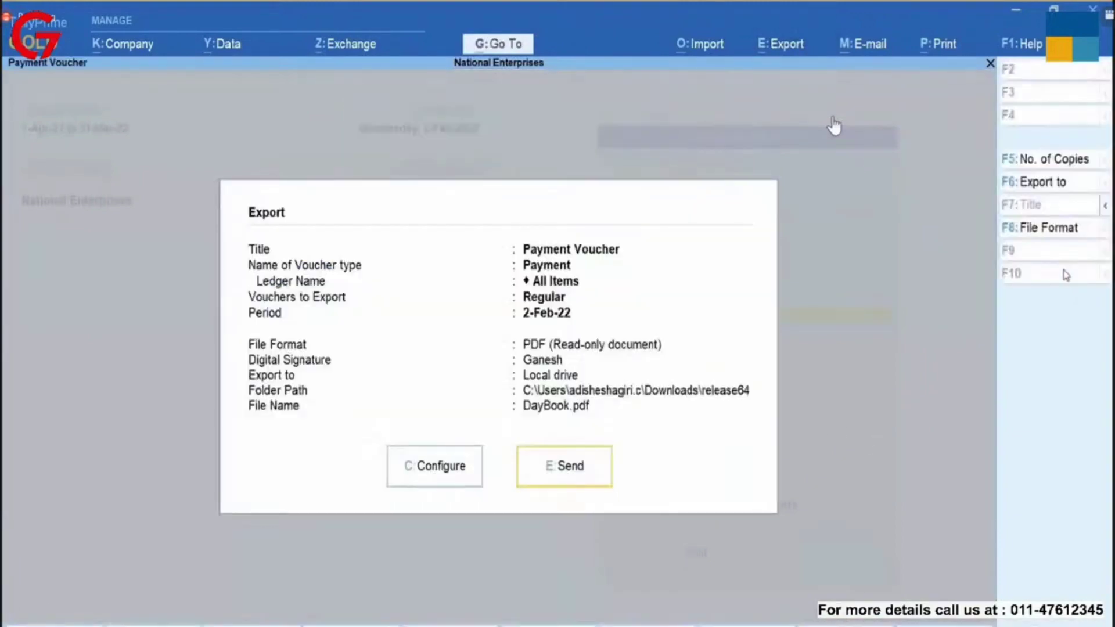
# Configure the multi-voucher export to use Sales as the voucher type.
pyautogui.press('Left')
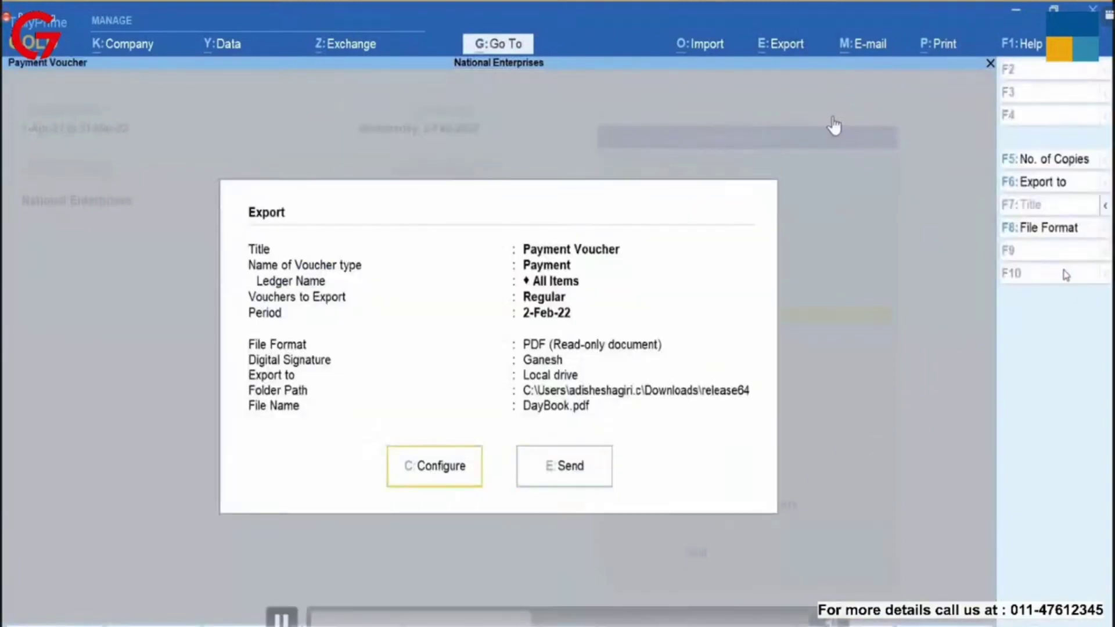
pyautogui.press('Return')
pyautogui.press('Return')
pyautogui.write('S')
pyautogui.press('Return')
pyautogui.press('Escape')
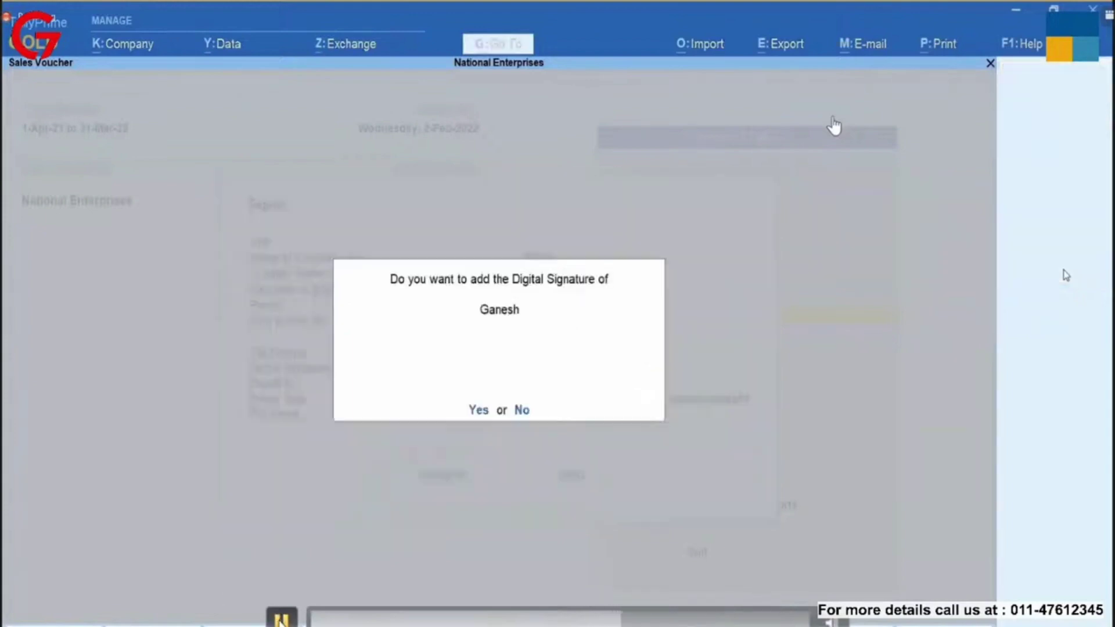
pyautogui.click(282, 620)
pyautogui.click(282, 618)
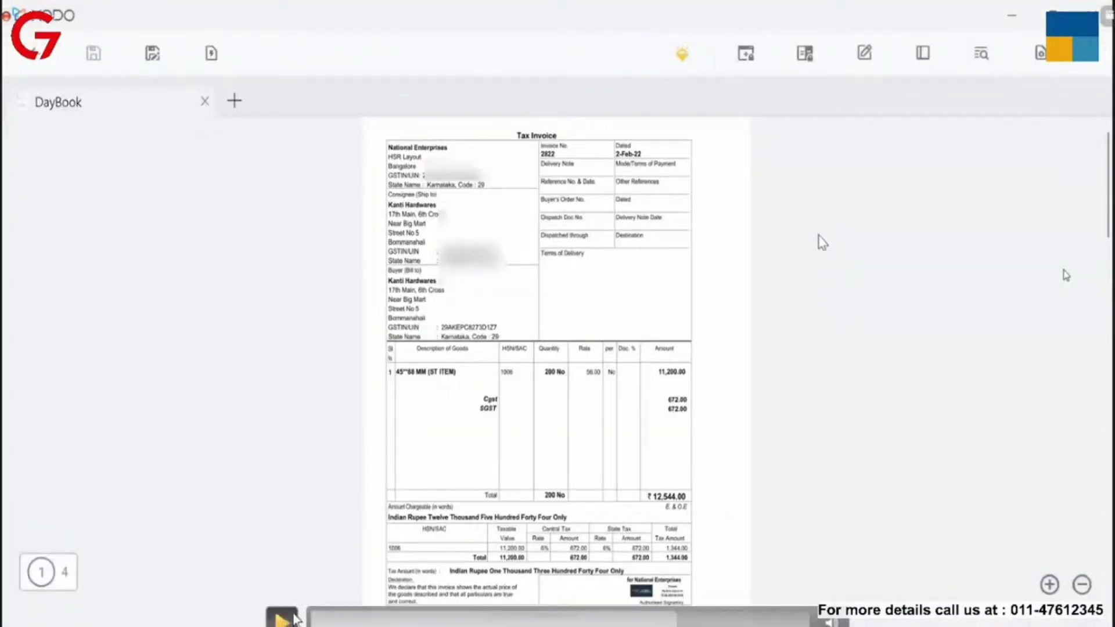
pyautogui.press('space')
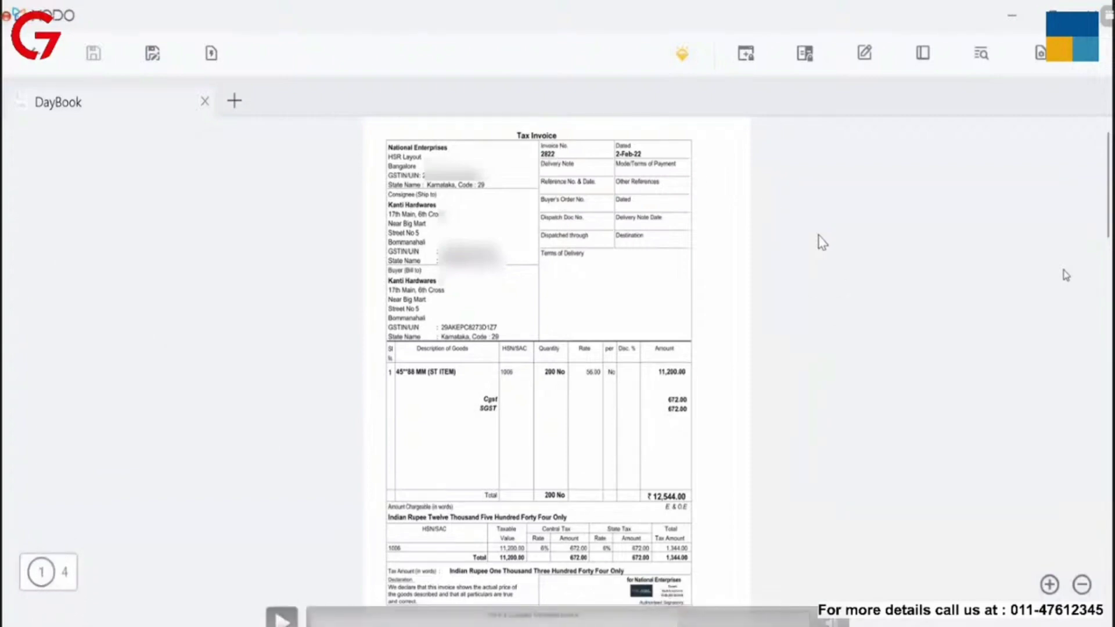
pyautogui.click(282, 618)
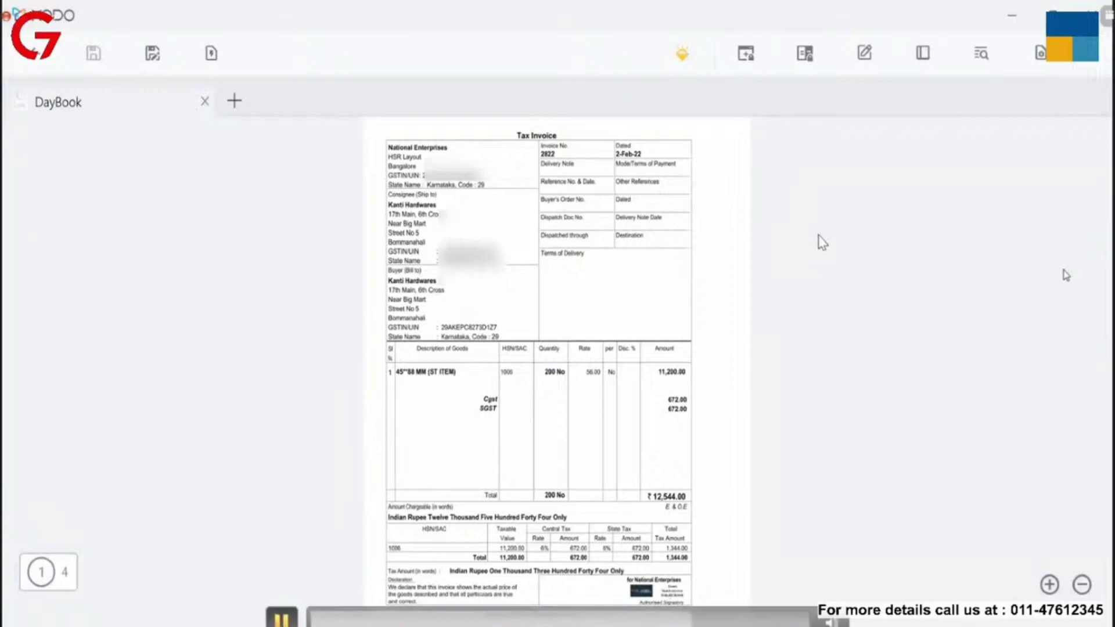
pyautogui.click(282, 618)
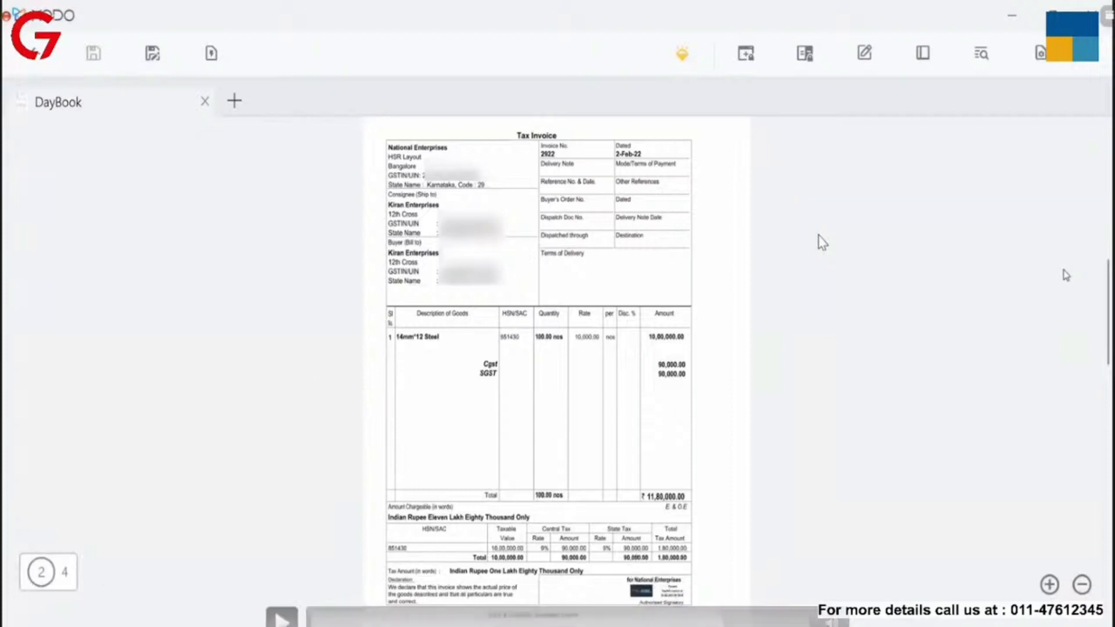
pyautogui.press('space')
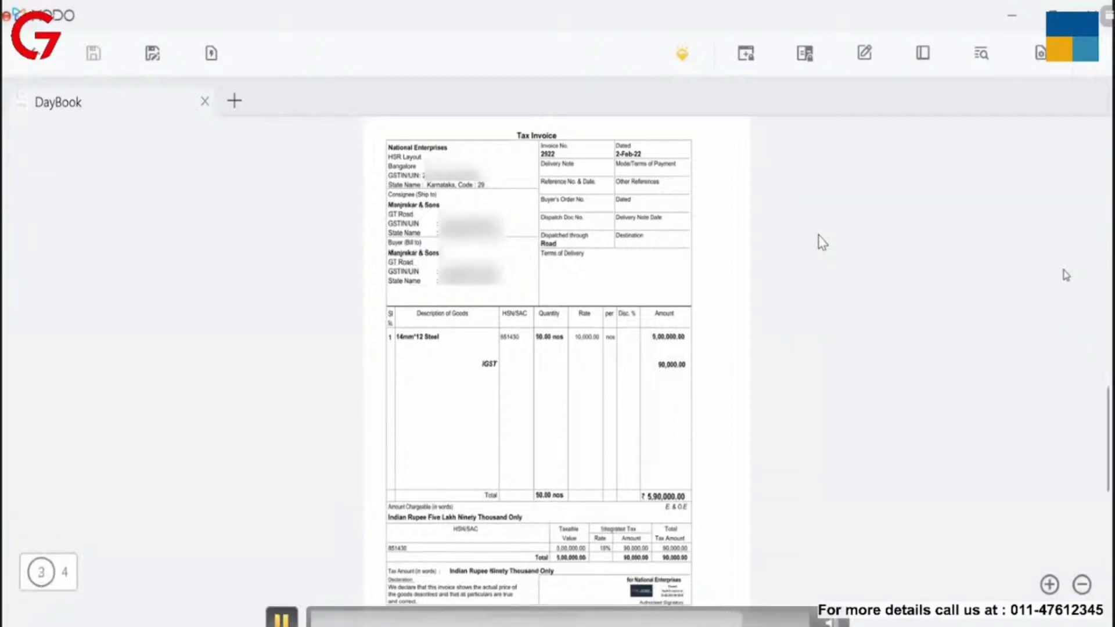